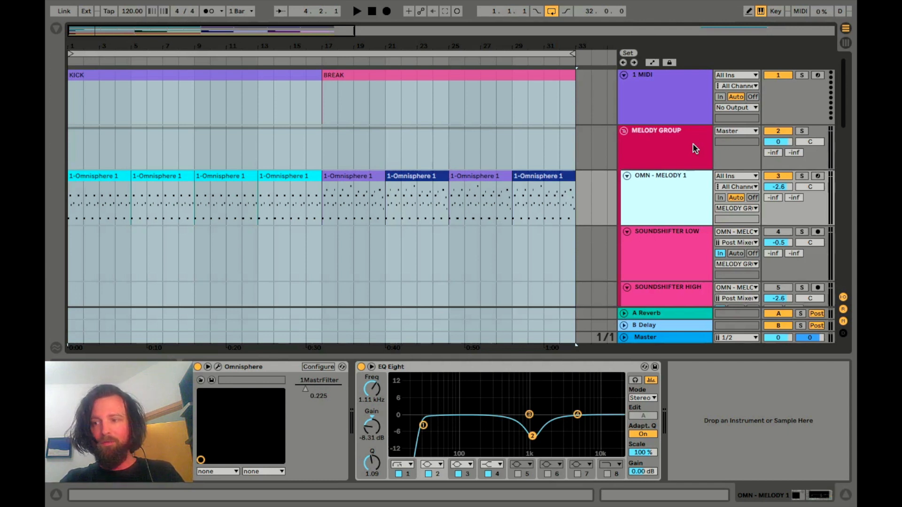
- Solo the MELODY GROUP track and select the arrangement's loop region
{"action": "key", "text": "space"}
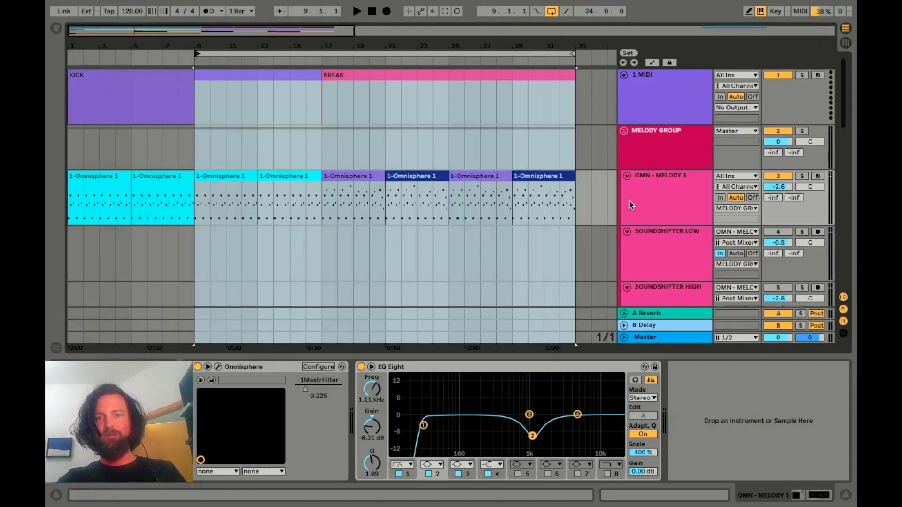
{"action": "left_click", "coordinate": [692, 142]}
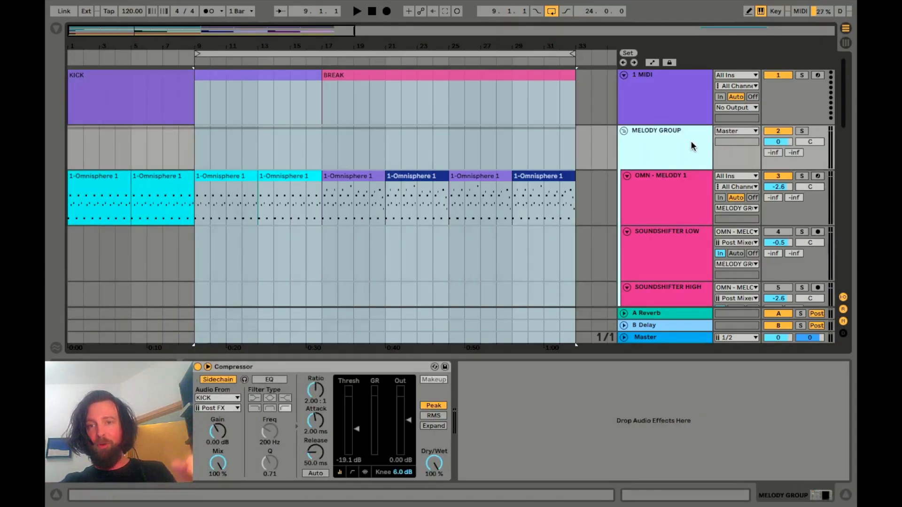
{"action": "left_click", "coordinate": [801, 131]}
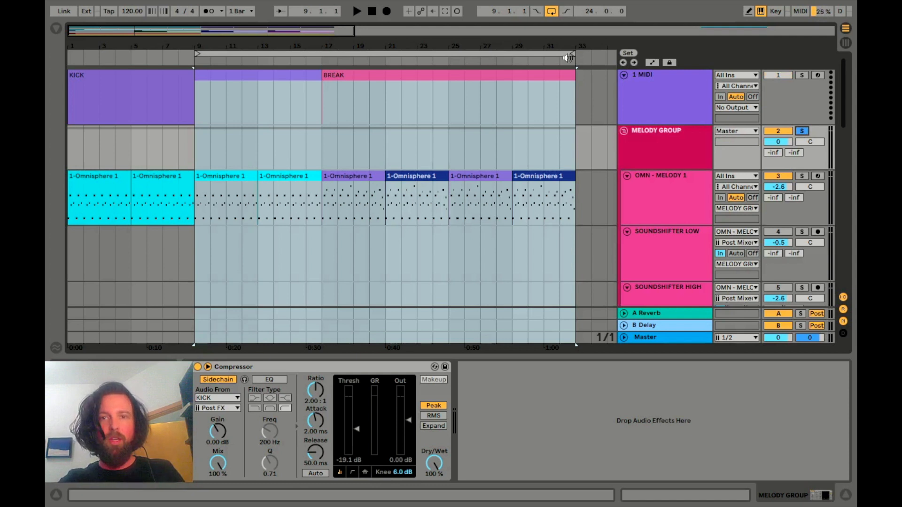
{"action": "left_click", "coordinate": [274, 54]}
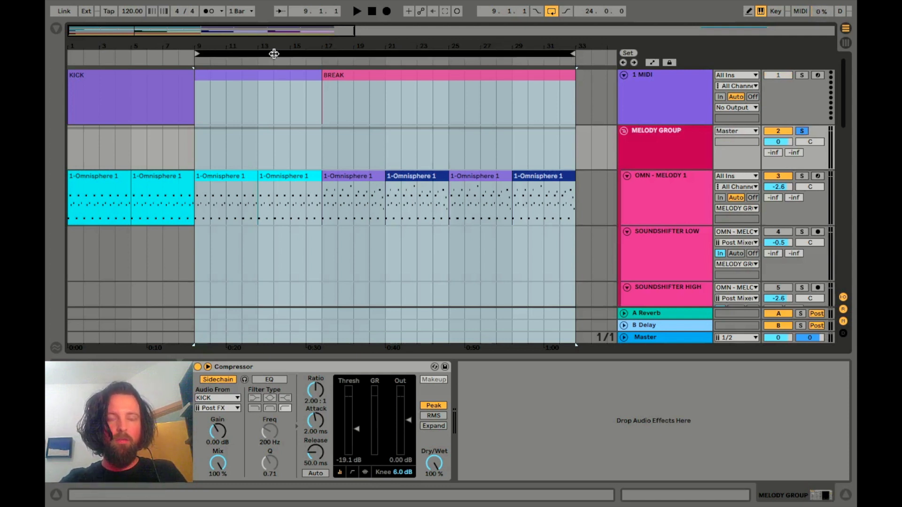
- Examine the device chains on the OMN - MELODY 1, SOUNDSHIFTER LOW and SOUNDSHIFTER HIGH tracks
{"action": "left_click", "coordinate": [669, 206]}
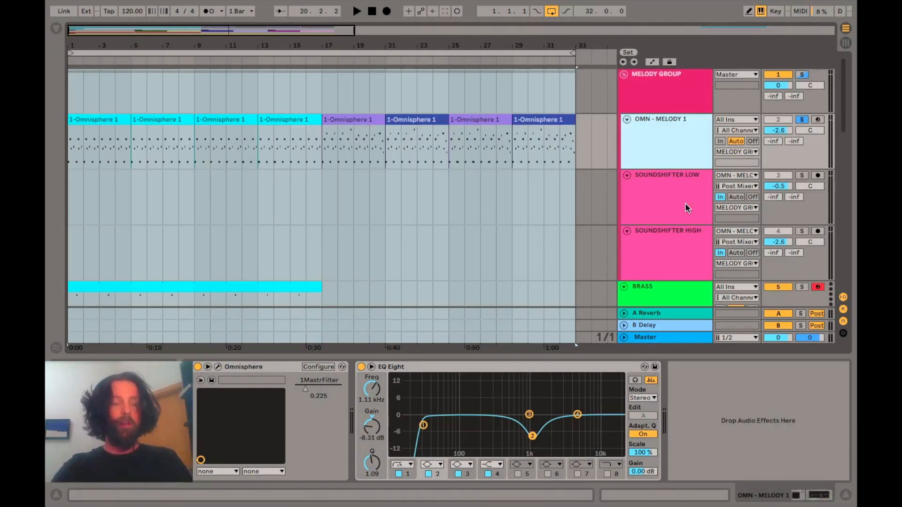
{"action": "left_click", "coordinate": [685, 205]}
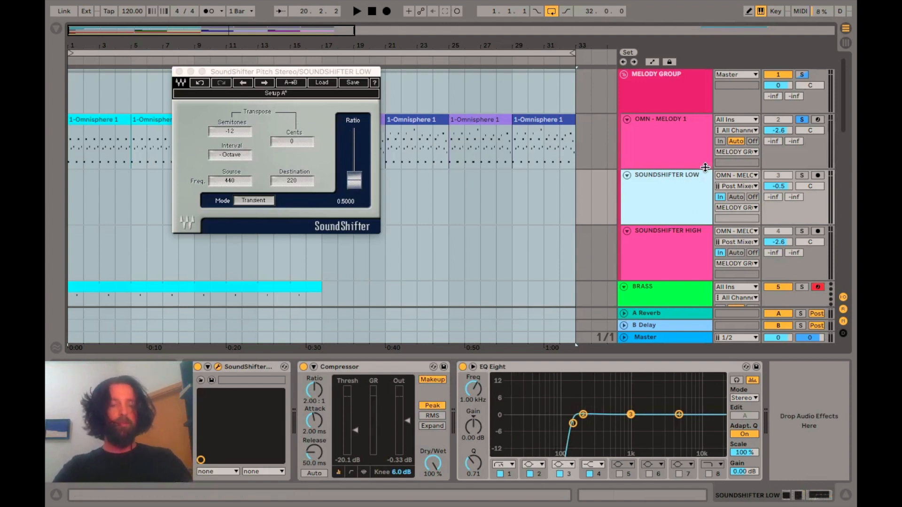
{"action": "left_click", "coordinate": [682, 135]}
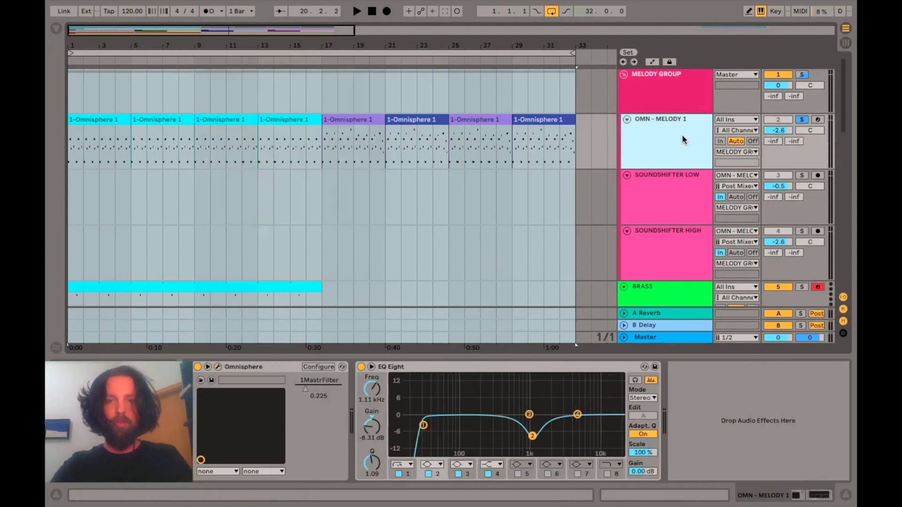
{"action": "left_click", "coordinate": [675, 194]}
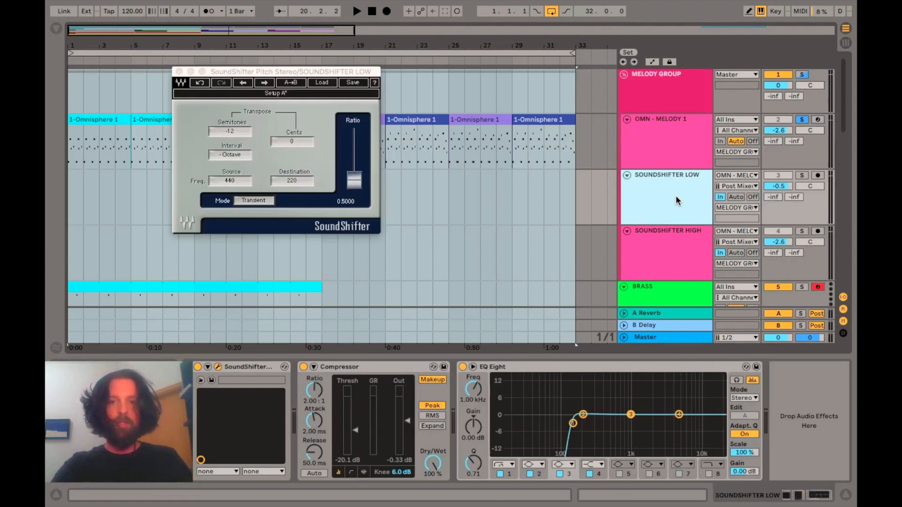
{"action": "left_click", "coordinate": [677, 244]}
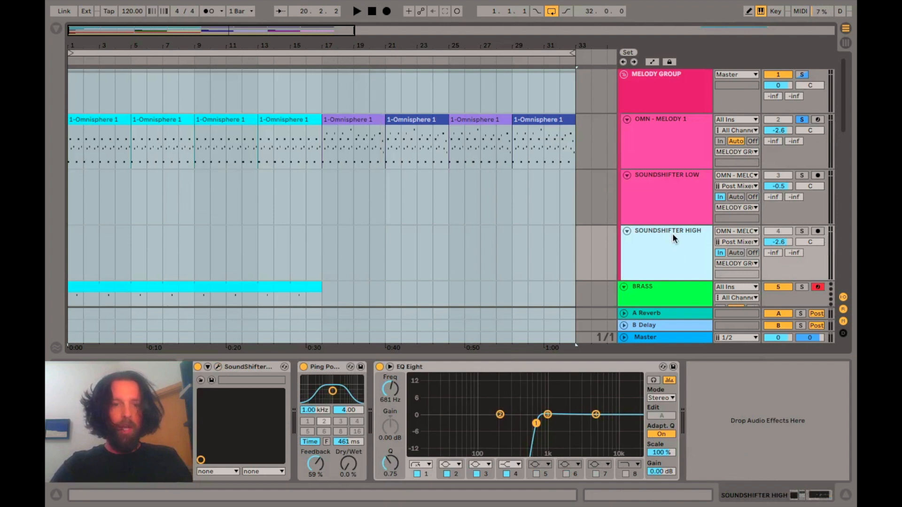
{"action": "left_click", "coordinate": [663, 150]}
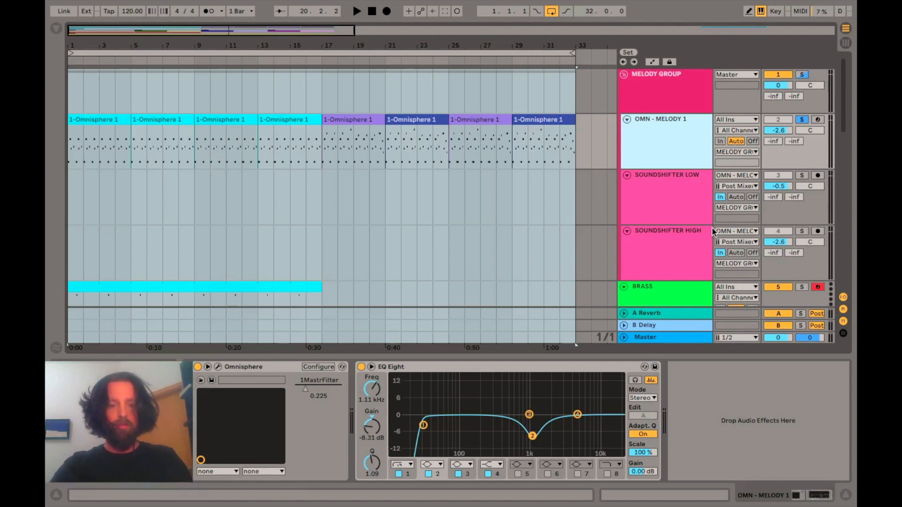
{"action": "left_click", "coordinate": [687, 199]}
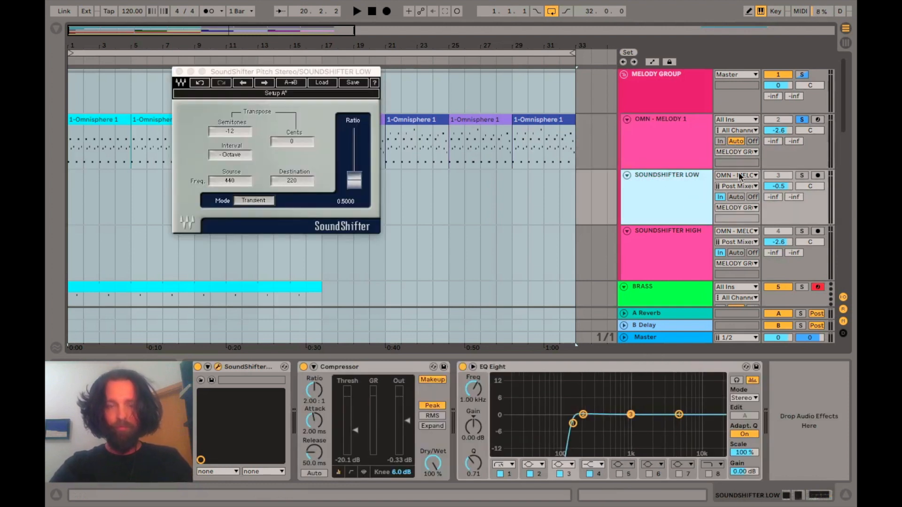
- Play the melody and toggle the solo on SOUNDSHIFTER LOW to compare the sound with and without the low octave layer
{"action": "left_click", "coordinate": [801, 175]}
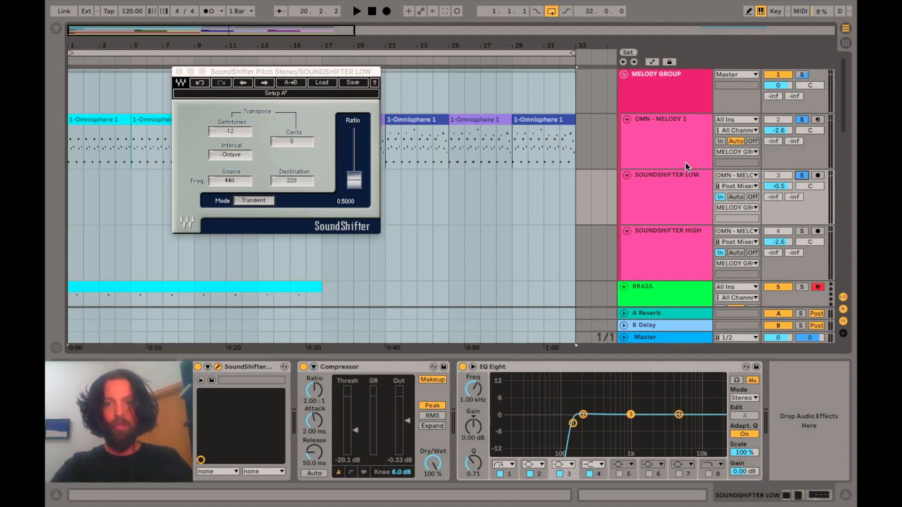
{"action": "key", "text": "space"}
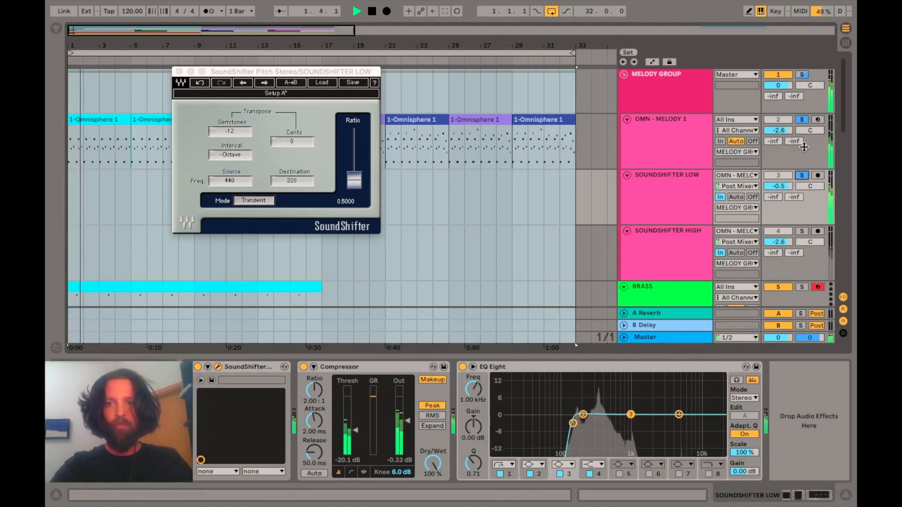
{"action": "left_click", "coordinate": [802, 176]}
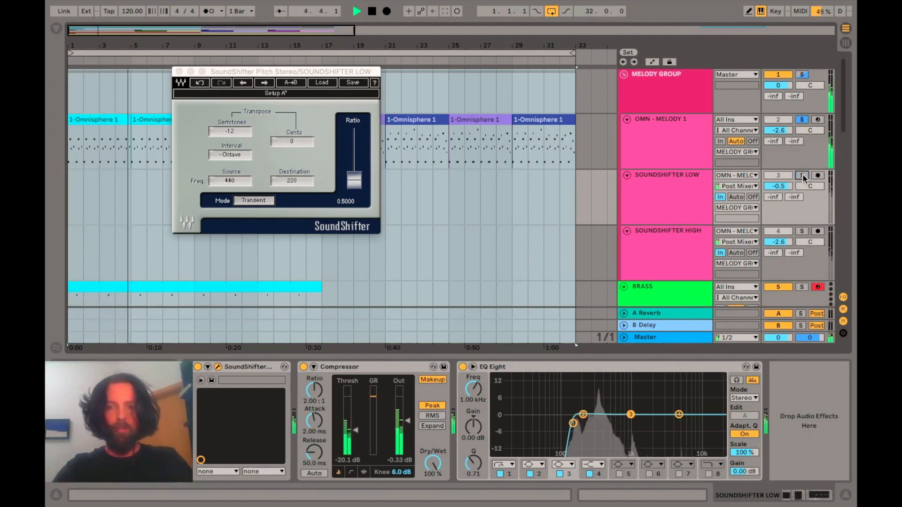
{"action": "left_click", "coordinate": [802, 175]}
{"action": "left_click", "coordinate": [802, 176]}
{"action": "key", "text": "space"}
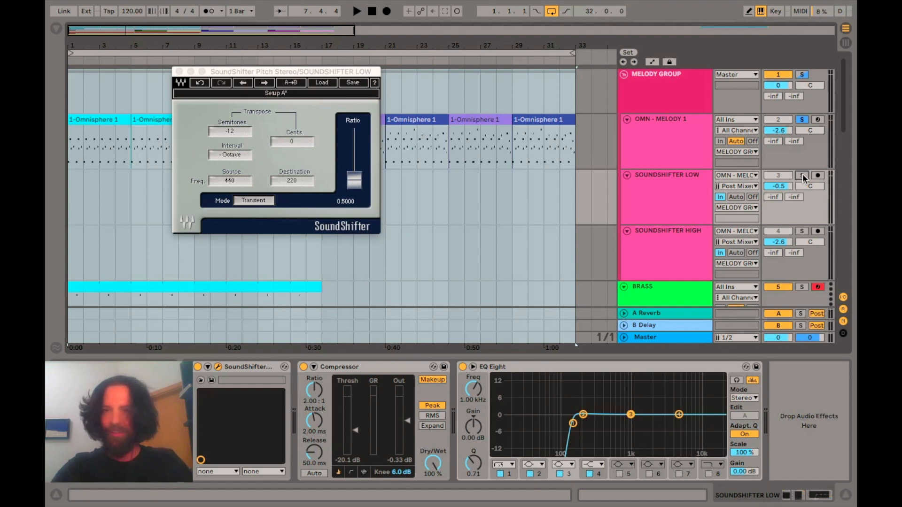
- Inspect the SoundShifter plug-in on SOUNDSHIFTER HIGH and audition that track soloed with the melody
{"action": "left_click", "coordinate": [684, 258]}
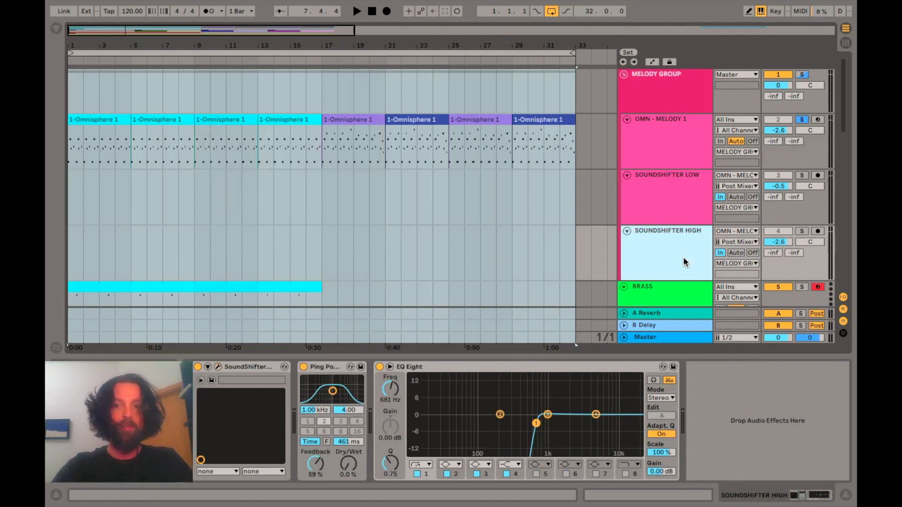
{"action": "left_click", "coordinate": [219, 367]}
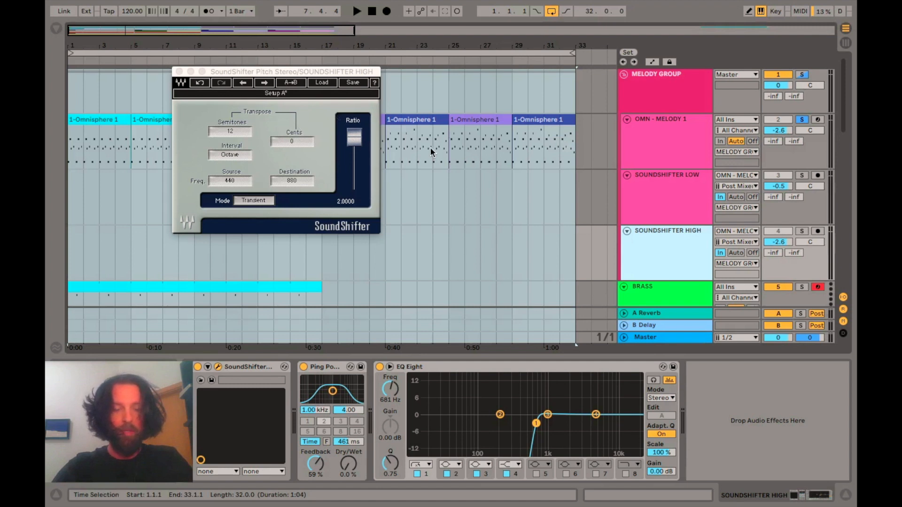
{"action": "left_click", "coordinate": [803, 232]}
{"action": "key", "text": "space"}
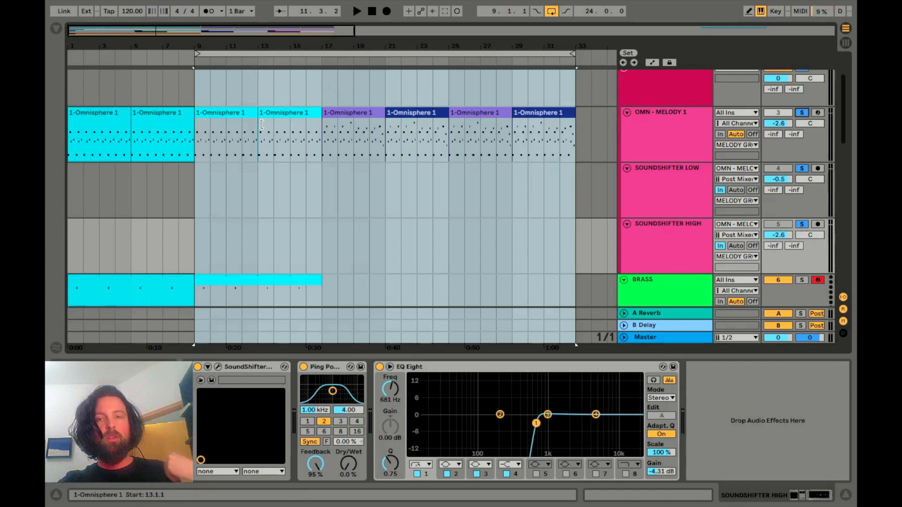
- Unsolo SOUNDSHIFTER LOW and SOUNDSHIFTER HIGH, and extend the loop start back to bar 1
{"action": "left_click", "coordinate": [802, 170]}
{"action": "left_click", "coordinate": [802, 224]}
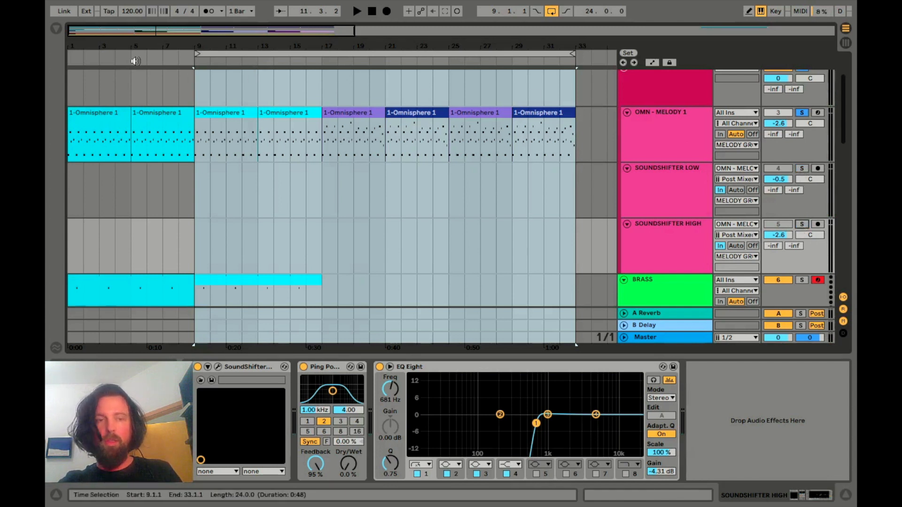
{"action": "left_click_drag", "start_coordinate": [200, 56], "coordinate": [70, 54]}
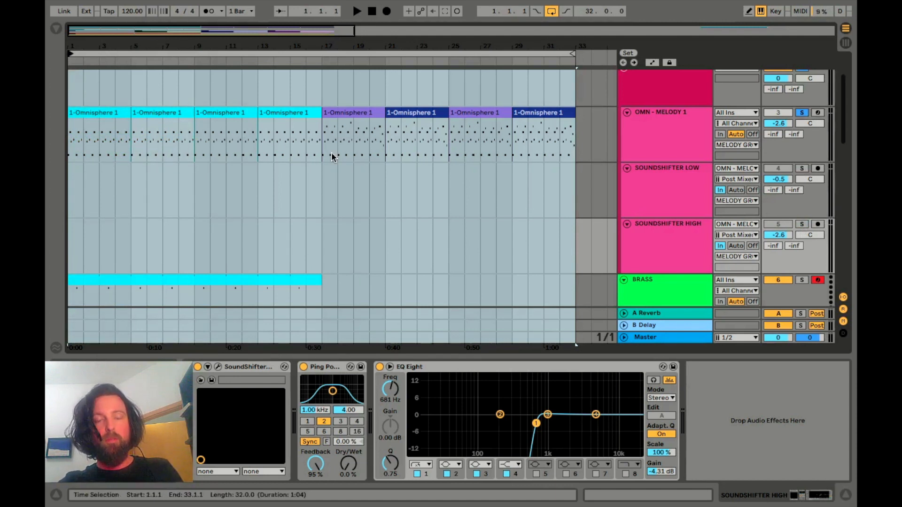
{"action": "scroll", "coordinate": [332, 157], "scroll_direction": "up", "scroll_amount": 3}
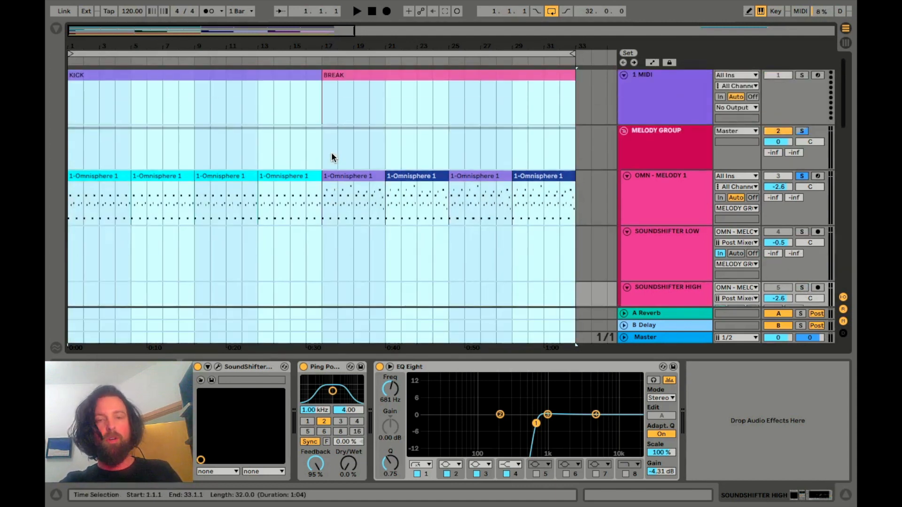
- Select the BREAK clip and reduce the track heights of OMN - MELODY 1, SOUNDSHIFTER LOW and SOUNDSHIFTER HIGH
{"action": "left_click", "coordinate": [382, 79]}
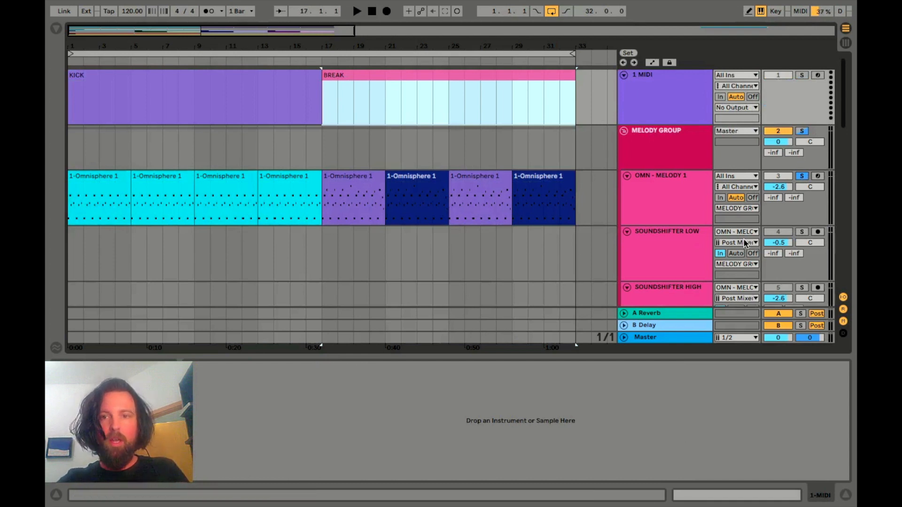
{"action": "left_click_drag", "start_coordinate": [675, 226], "coordinate": [675, 193]}
{"action": "left_click_drag", "start_coordinate": [672, 250], "coordinate": [670, 218]}
{"action": "left_click_drag", "start_coordinate": [670, 271], "coordinate": [670, 238]}
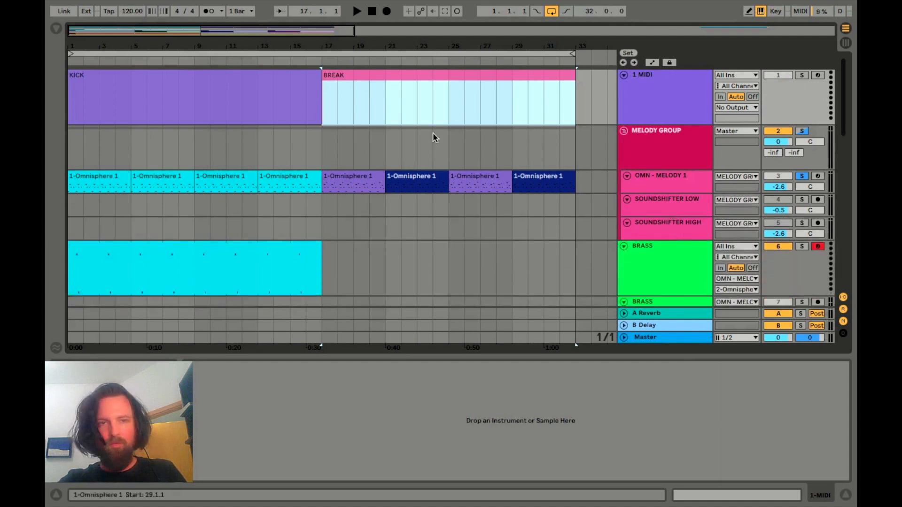
- Clear the MELODY GROUP solo and play the arrangement from bar 1
{"action": "left_click", "coordinate": [803, 131]}
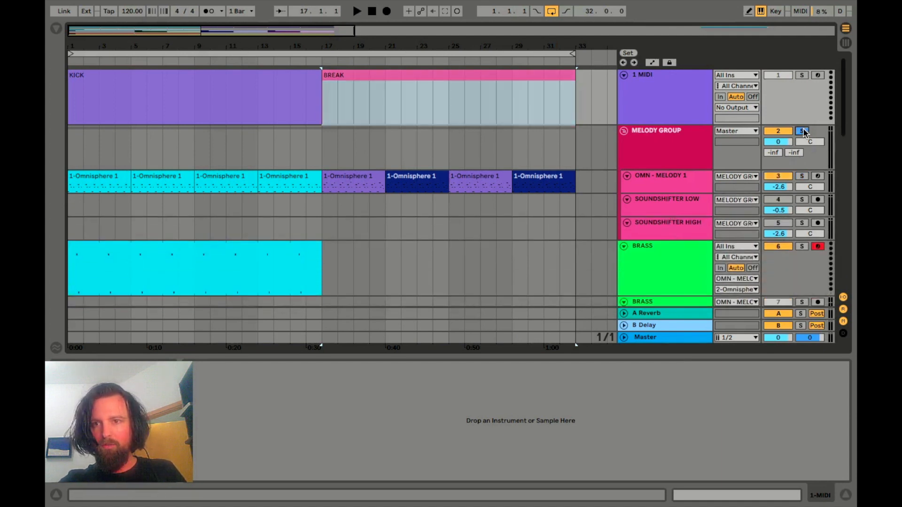
{"action": "left_click", "coordinate": [802, 131]}
{"action": "key", "text": "space"}
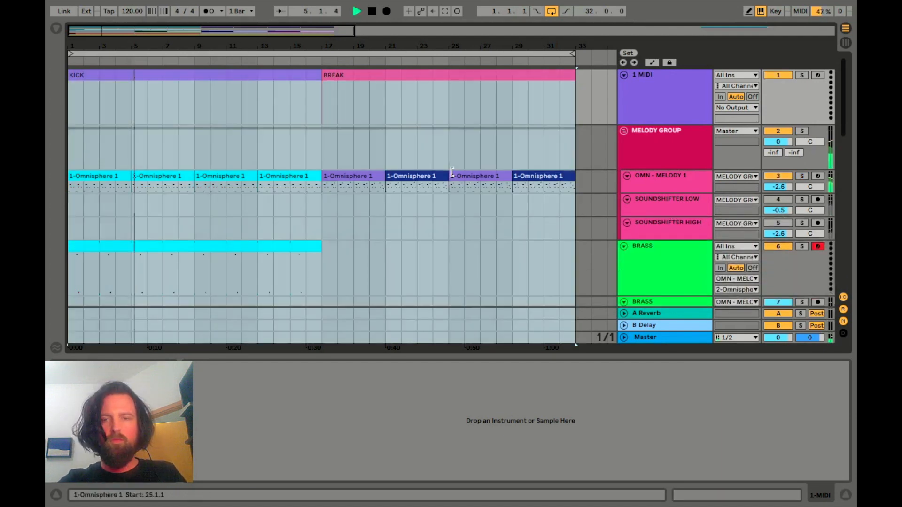
- Audition SOUNDSHIFTER LOW and SOUNDSHIFTER HIGH by activating them one after the other leading into the break
{"action": "left_click", "coordinate": [777, 201]}
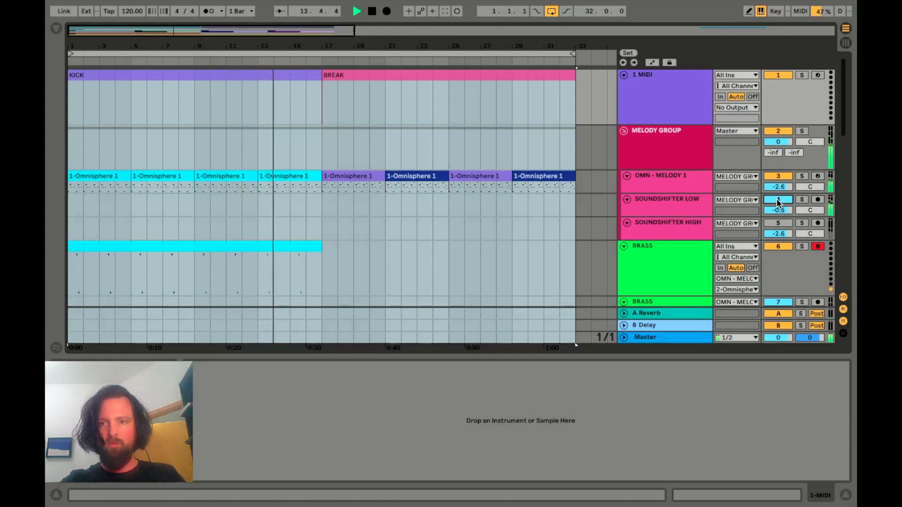
{"action": "left_click", "coordinate": [777, 223]}
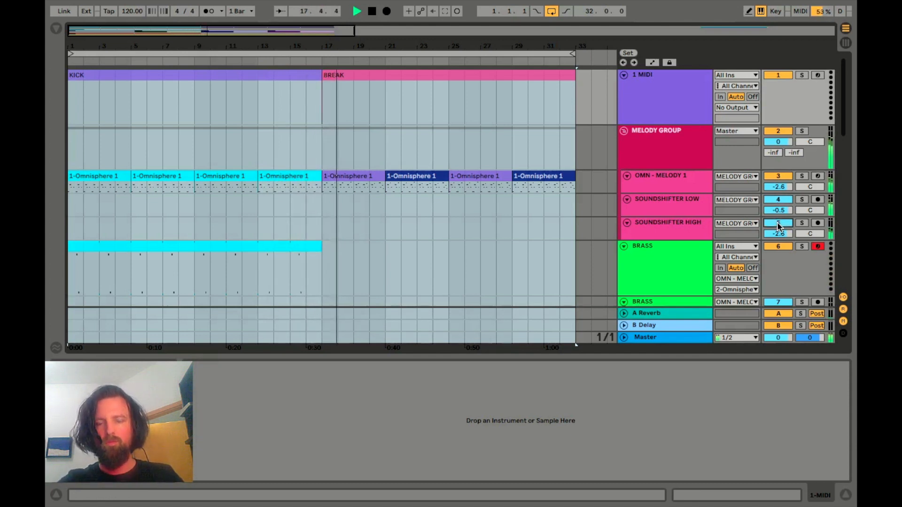
{"action": "left_click", "coordinate": [668, 226]}
{"action": "key", "text": "space"}
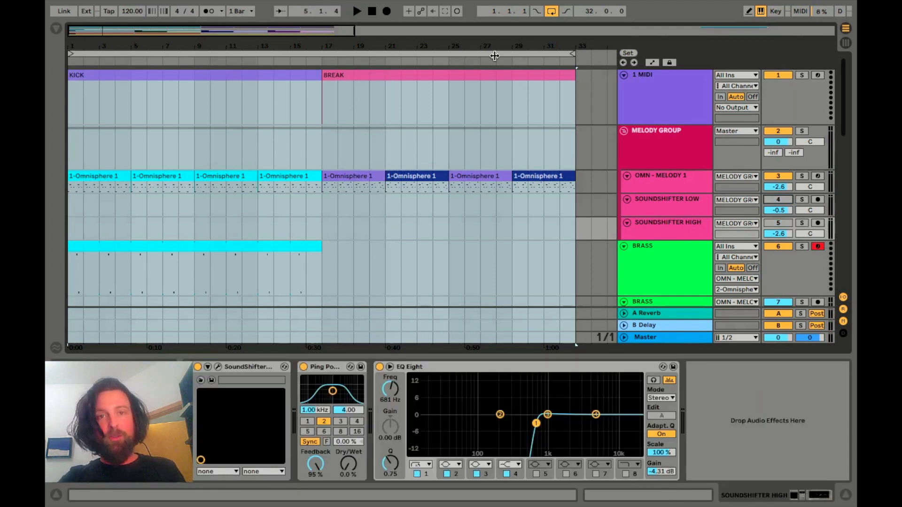
- Play the break with both SOUNDSHIFTER tracks active and raise SOUNDSHIFTER HIGH's Ping Pong Delay Dry/Wet through 43% to 100%
{"action": "left_click", "coordinate": [460, 61]}
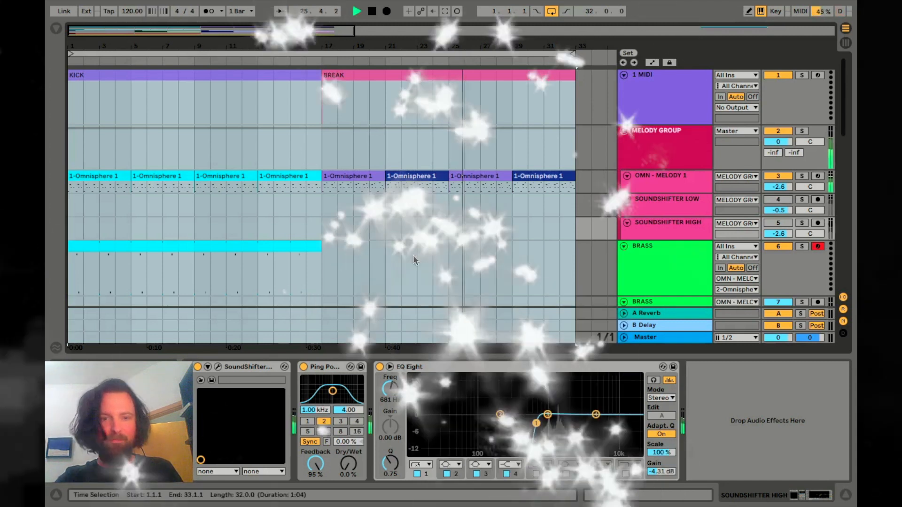
{"action": "left_click_drag", "start_coordinate": [348, 466], "coordinate": [353, 451]}
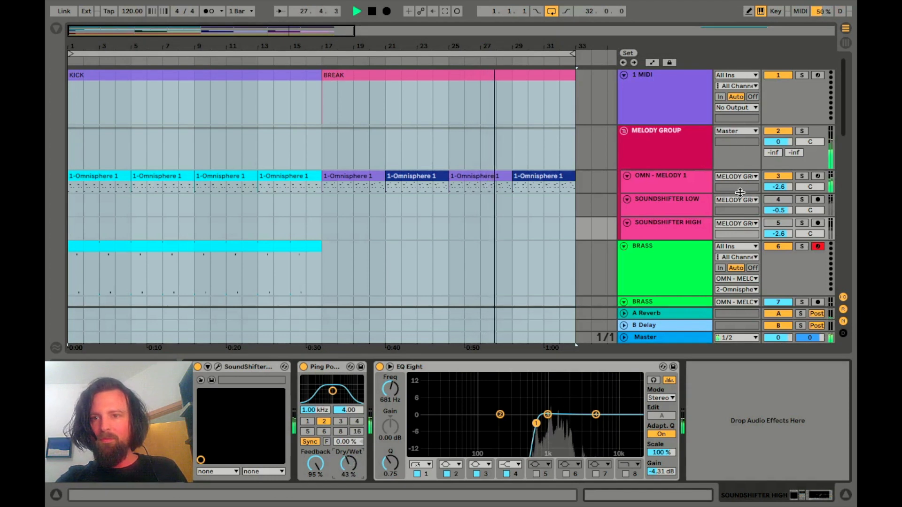
{"action": "left_click", "coordinate": [780, 223]}
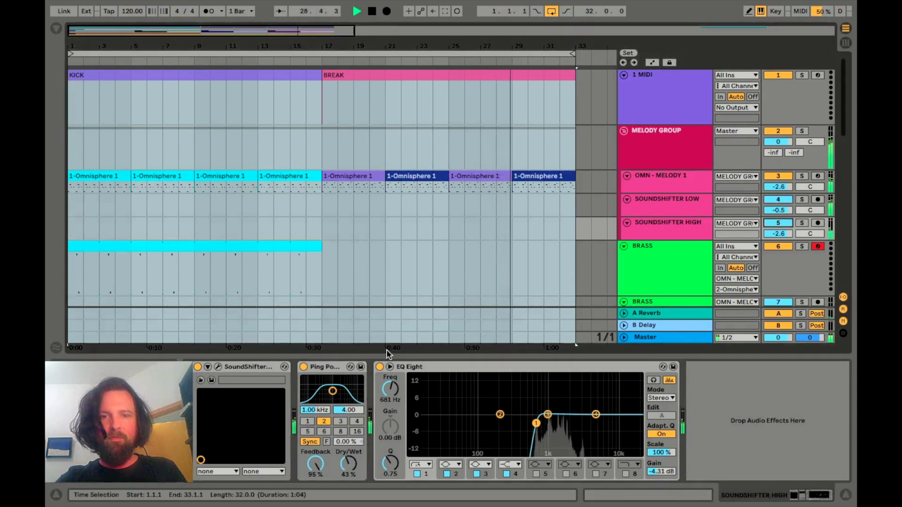
{"action": "left_click_drag", "start_coordinate": [348, 465], "coordinate": [348, 441]}
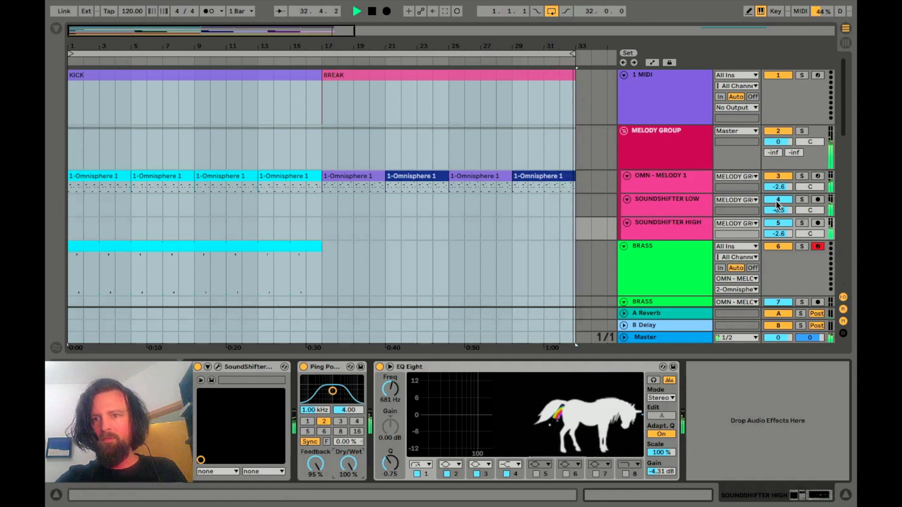
- Deactivate SOUNDSHIFTER LOW and SOUNDSHIFTER HIGH as the loop restarts, and stop playback
{"action": "left_click", "coordinate": [776, 201]}
{"action": "left_click", "coordinate": [779, 222]}
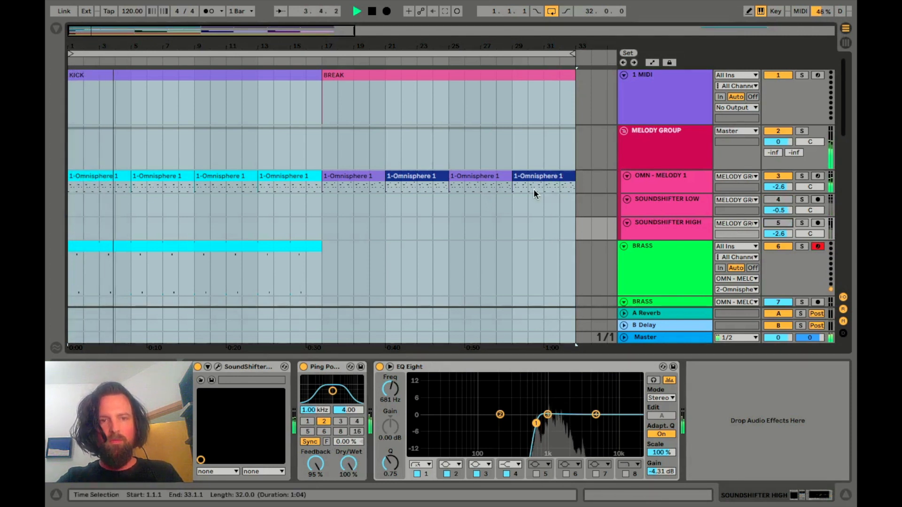
{"action": "key", "text": "space"}
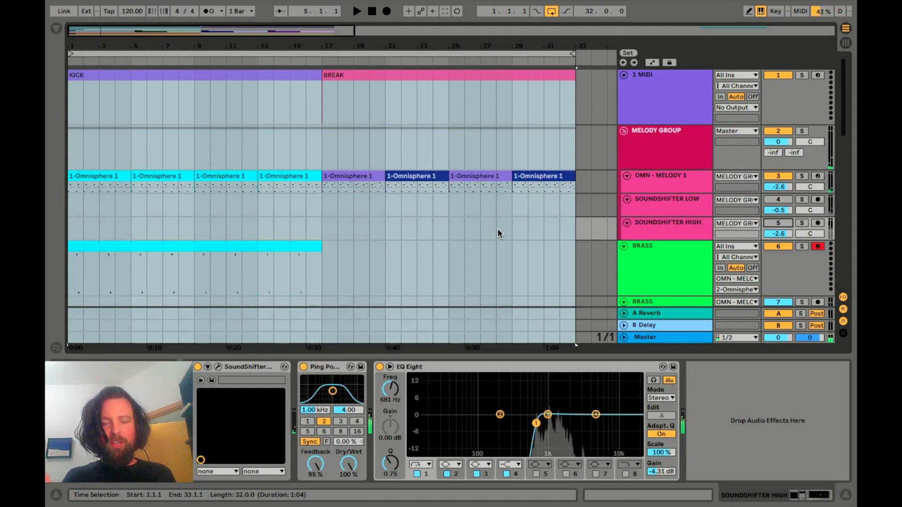